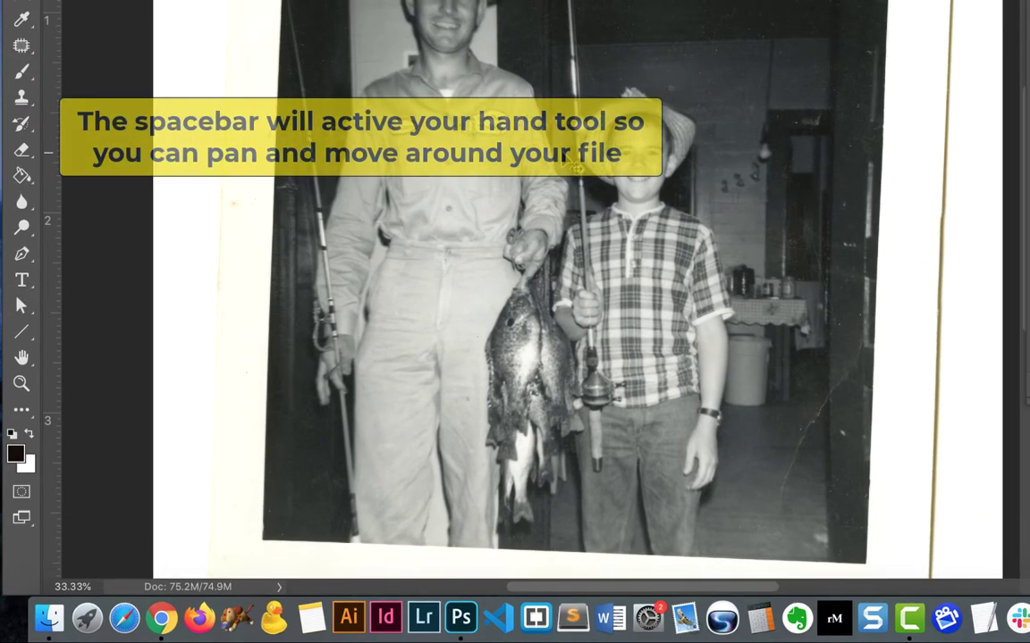
# Step: Pan across the fishing photo to view different areas, shifting the view slightly upward at the end
pyautogui.moveTo(438, 75); pyautogui.dragTo(352, 66)
pyautogui.moveTo(450, 101); pyautogui.dragTo(531, 111)
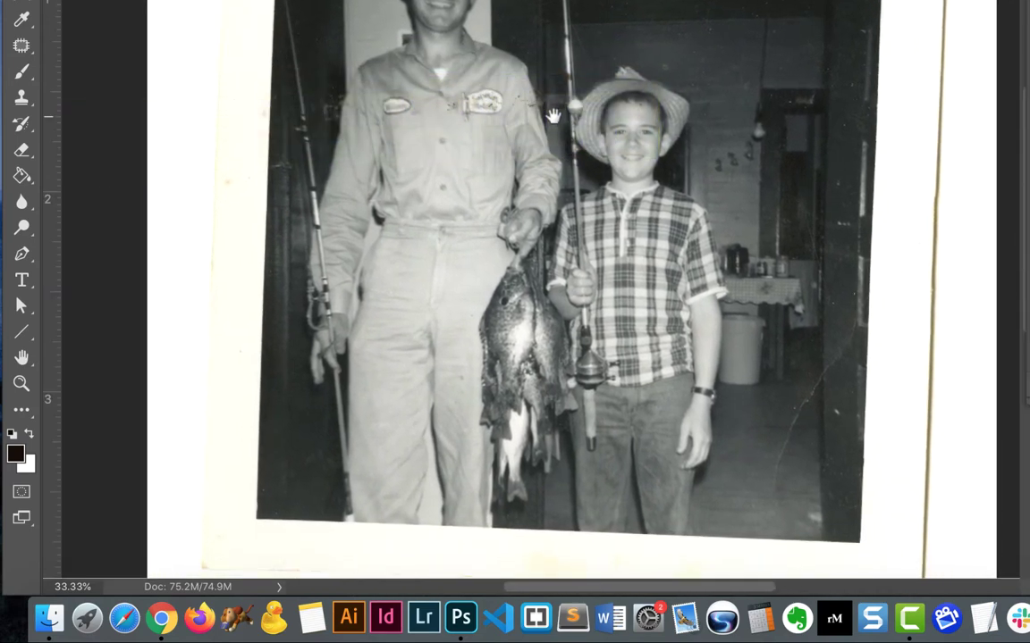
pyautogui.moveTo(660, 230); pyautogui.dragTo(731, 259)
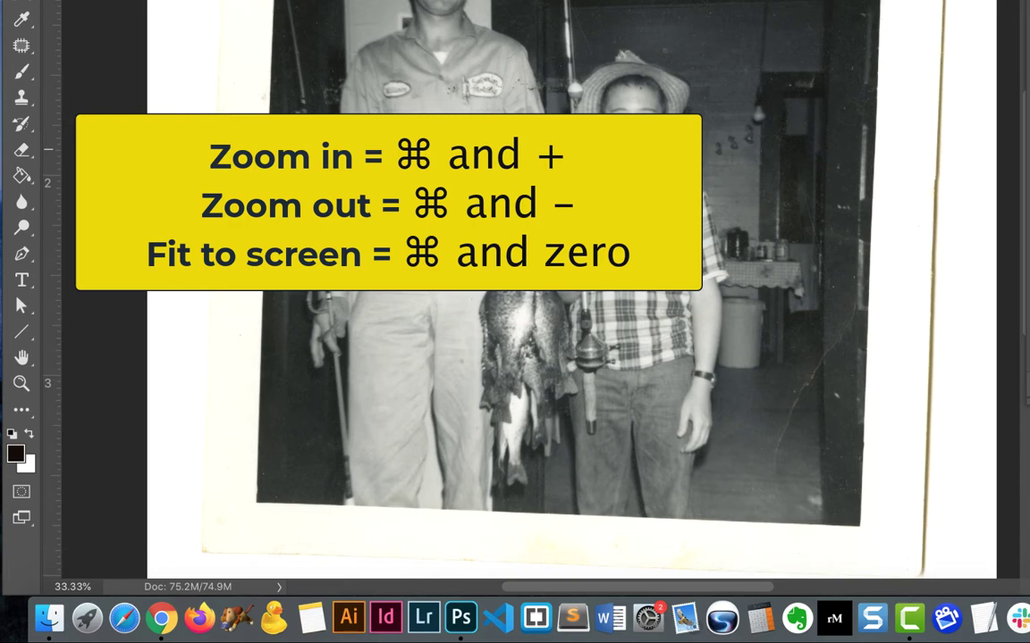
# Step: Zoom in to 50% then 66.67%, back out to 50%, then fit the whole photo in the window
pyautogui.press('super+plus')
pyautogui.press('super+plus')
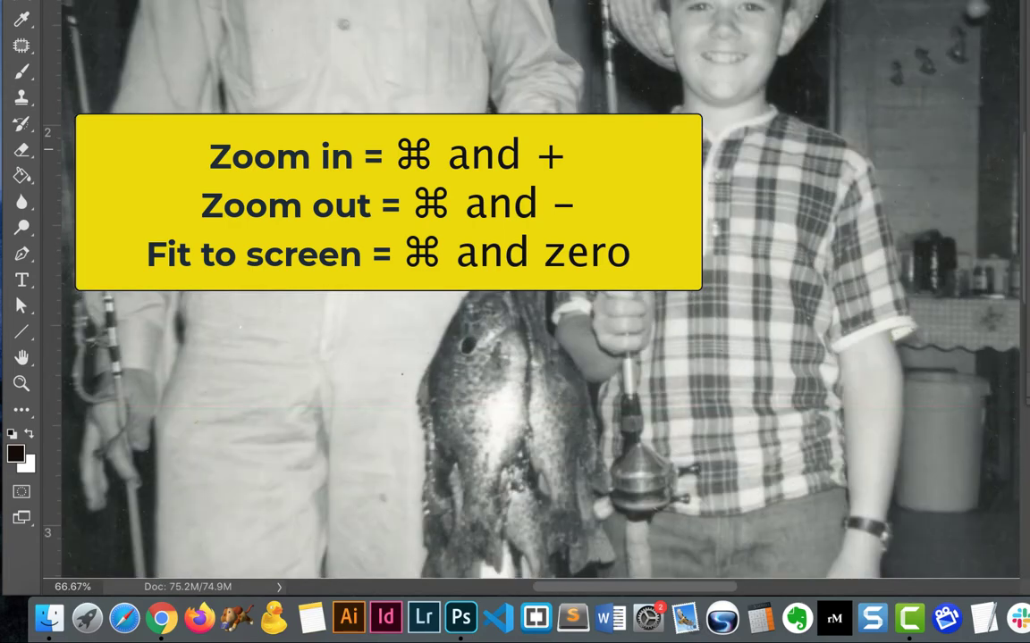
pyautogui.press('super+plus')
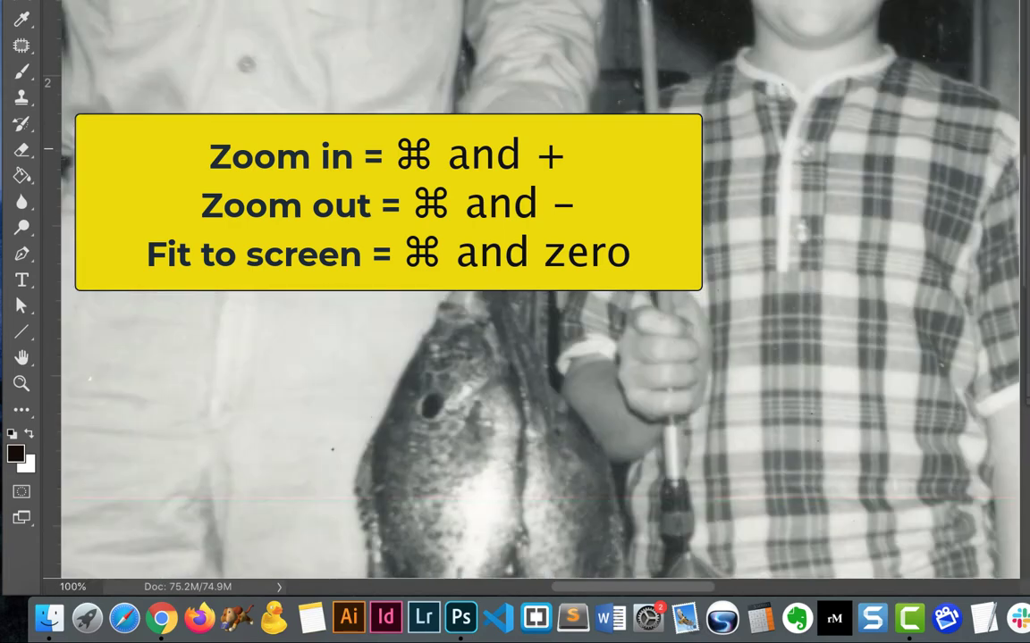
pyautogui.press('super+minus')
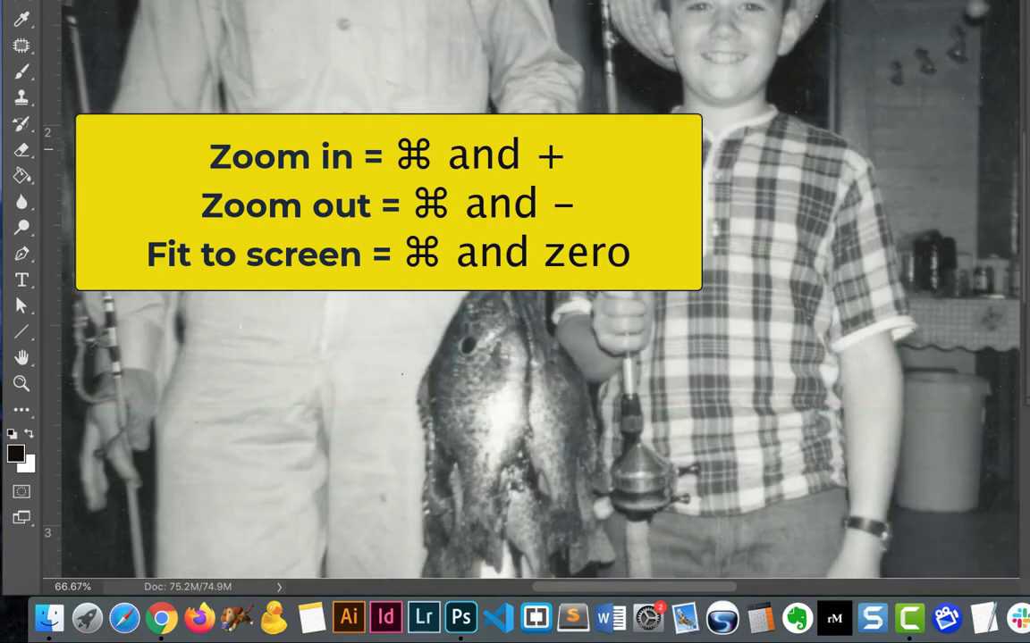
pyautogui.press('super+minus')
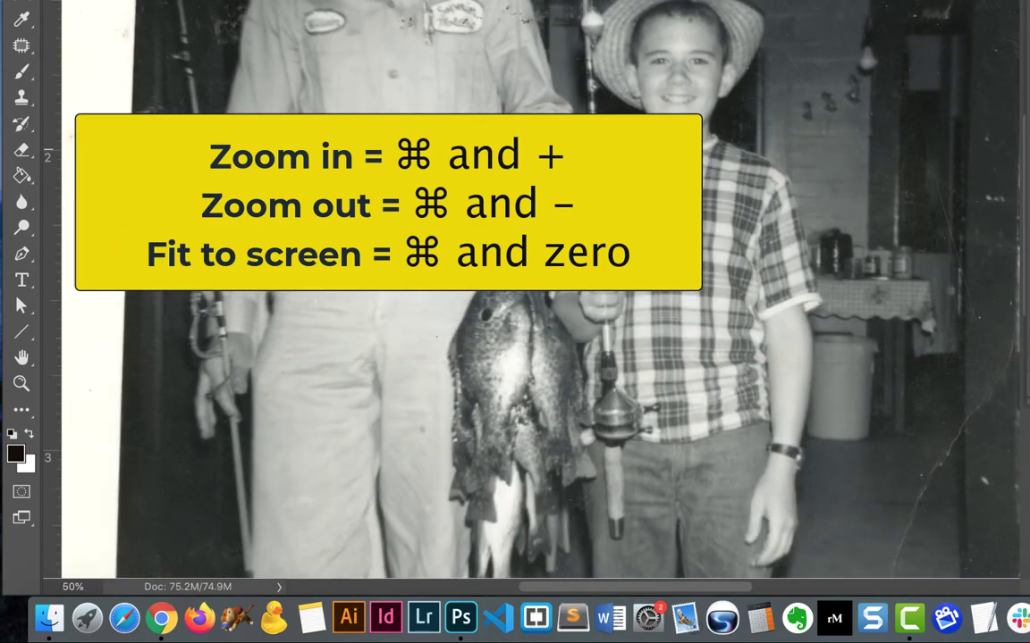
pyautogui.press('super+0')
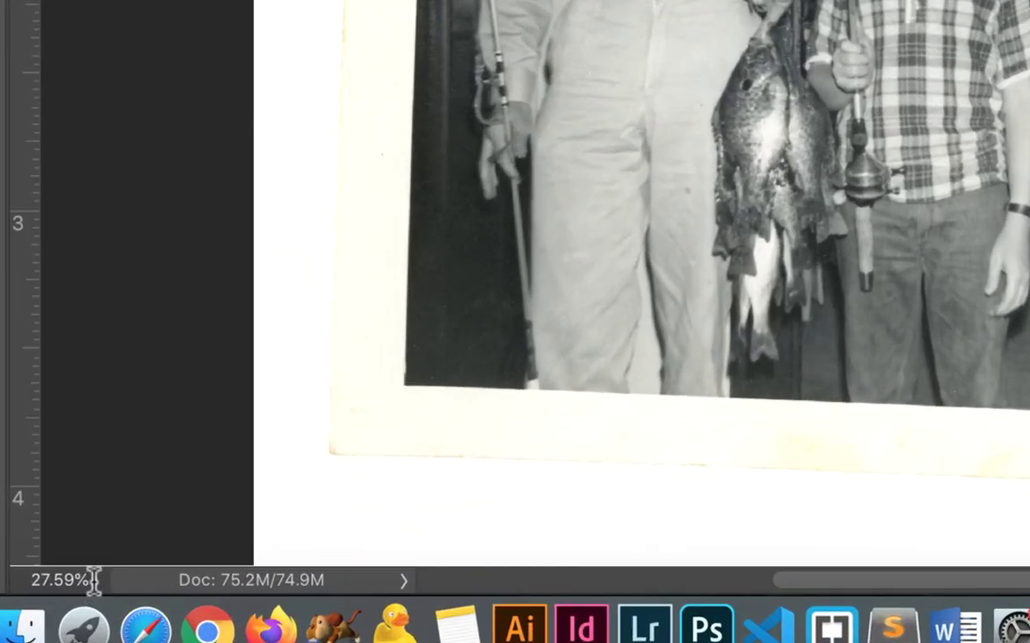
# Step: Zoom in through 50% and 66.7% to 200% around the boy's shirt
pyautogui.click(93, 581)
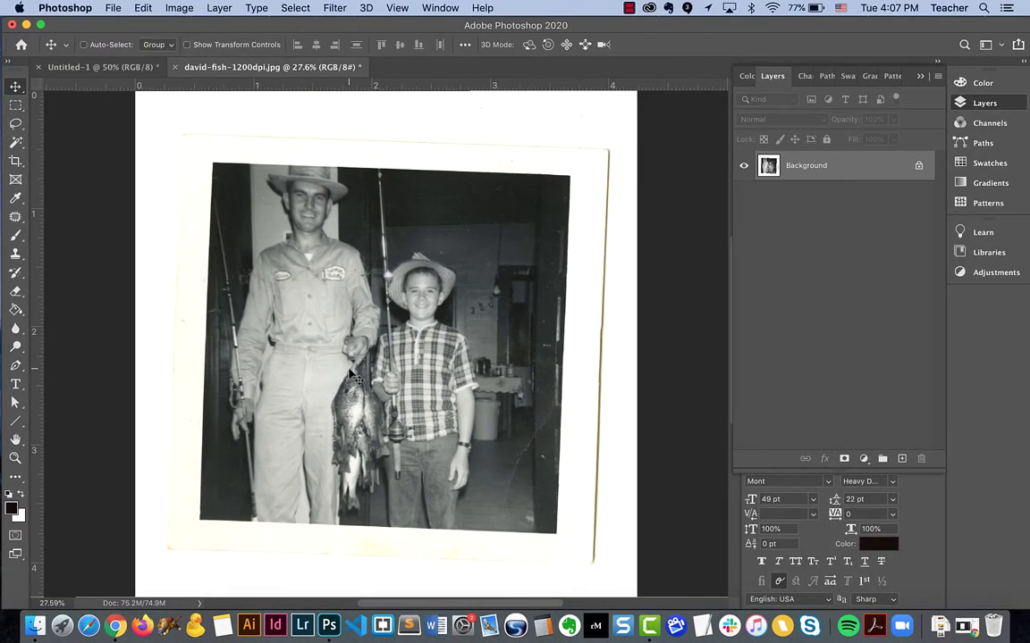
pyautogui.press('super+equal')
pyautogui.press('super+equal')
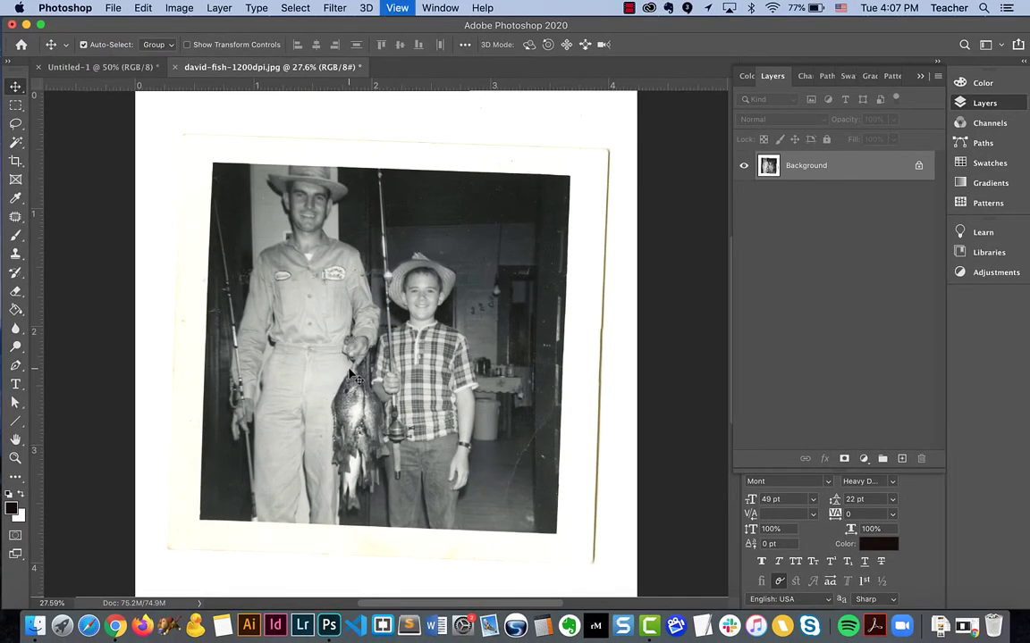
pyautogui.press('super+equal')
pyautogui.press('super+equal')
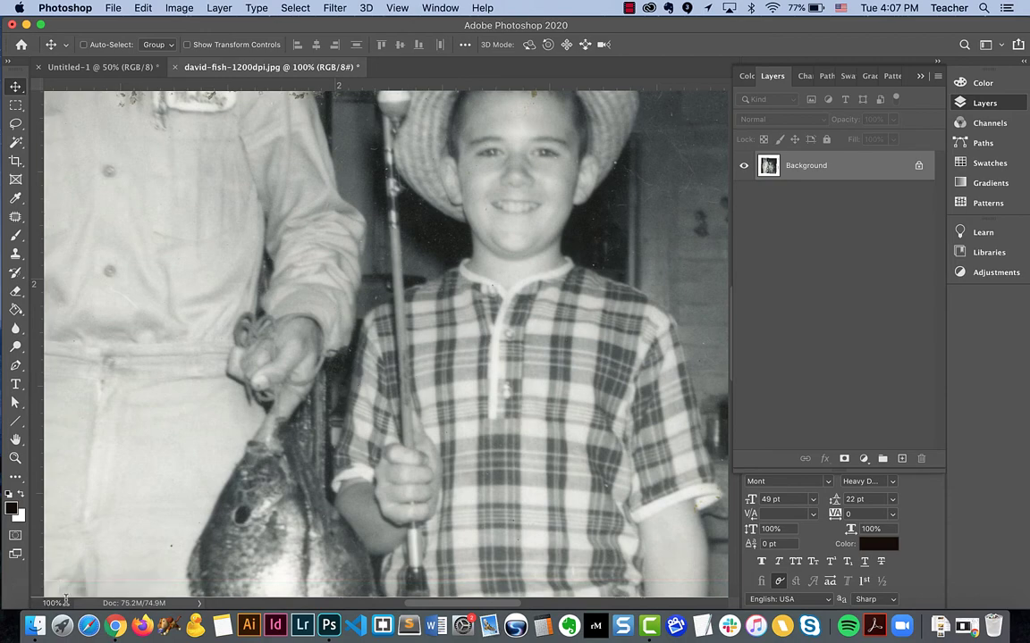
pyautogui.press('super')
pyautogui.press('super+equal')
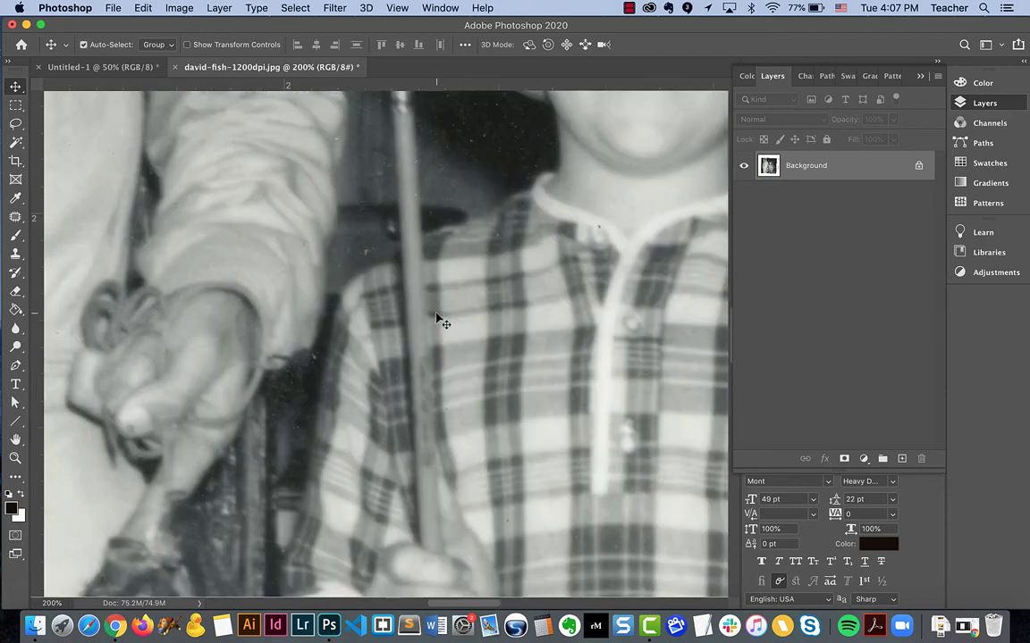
pyautogui.scroll(8, 438, 319)
pyautogui.hscroll(3, 438, 319)
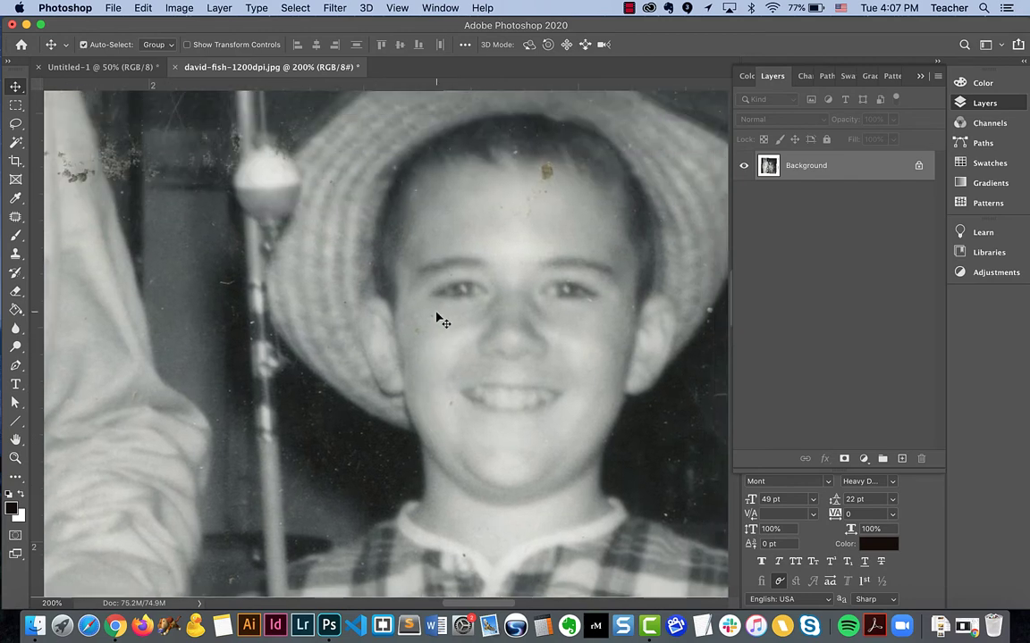
# Step: Magnify to 400% near the boy's face, then step back out through 300% to 200%
pyautogui.press('super+equal')
pyautogui.press('super+equal')
pyautogui.press('super+equal')
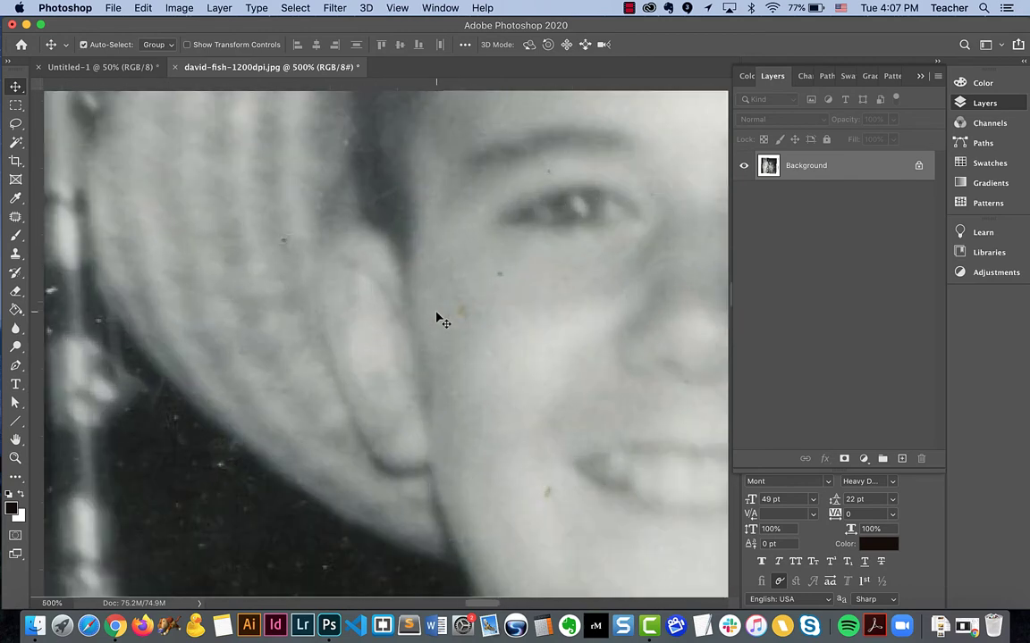
pyautogui.hscroll(-5, 260, 379)
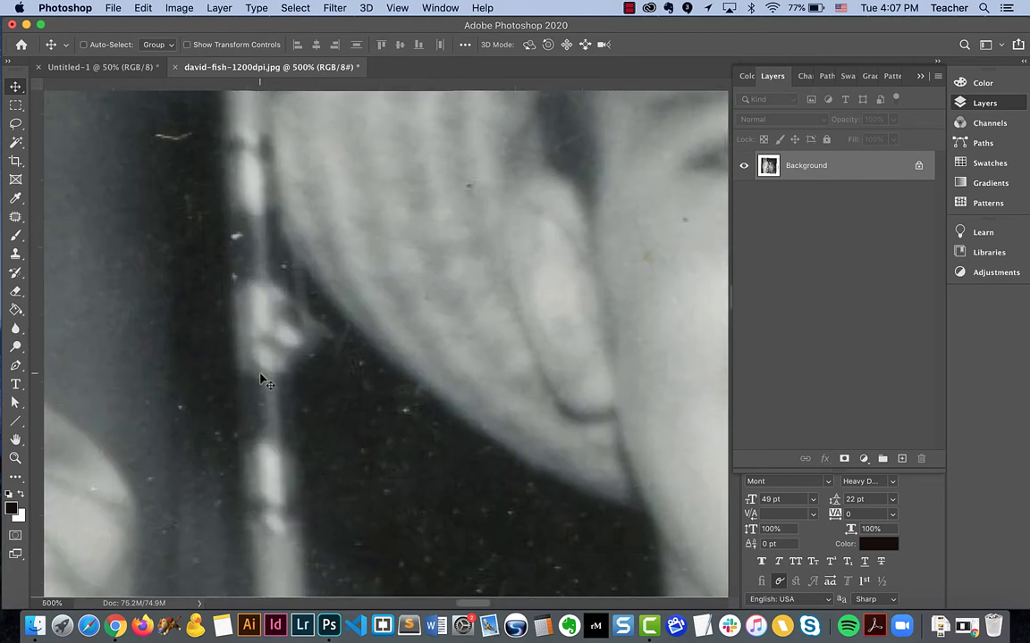
pyautogui.scroll(-6, 260, 379)
pyautogui.press('super+minus')
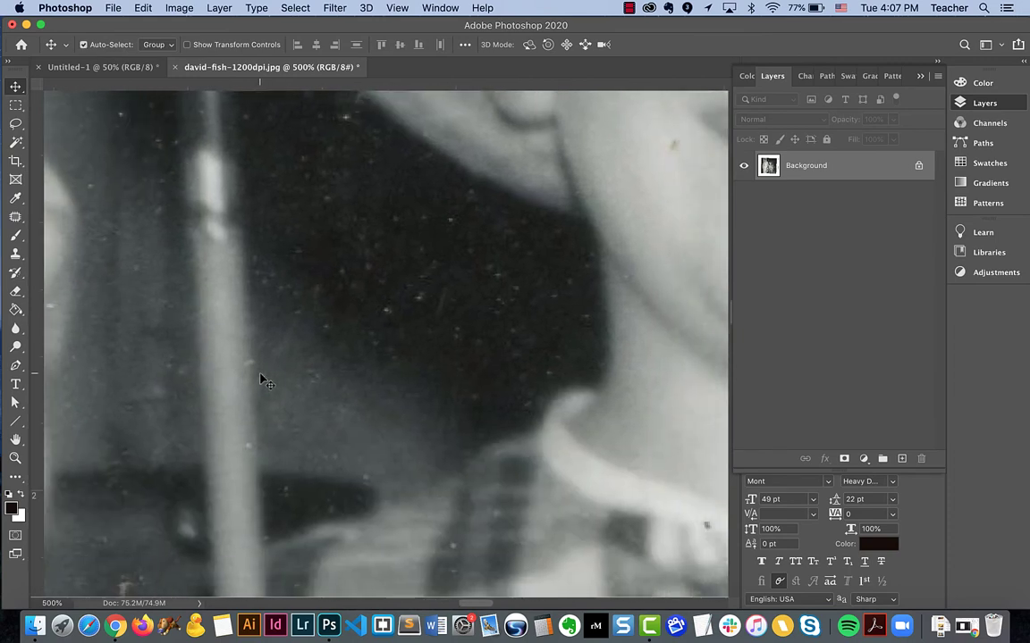
pyautogui.press('super+minus')
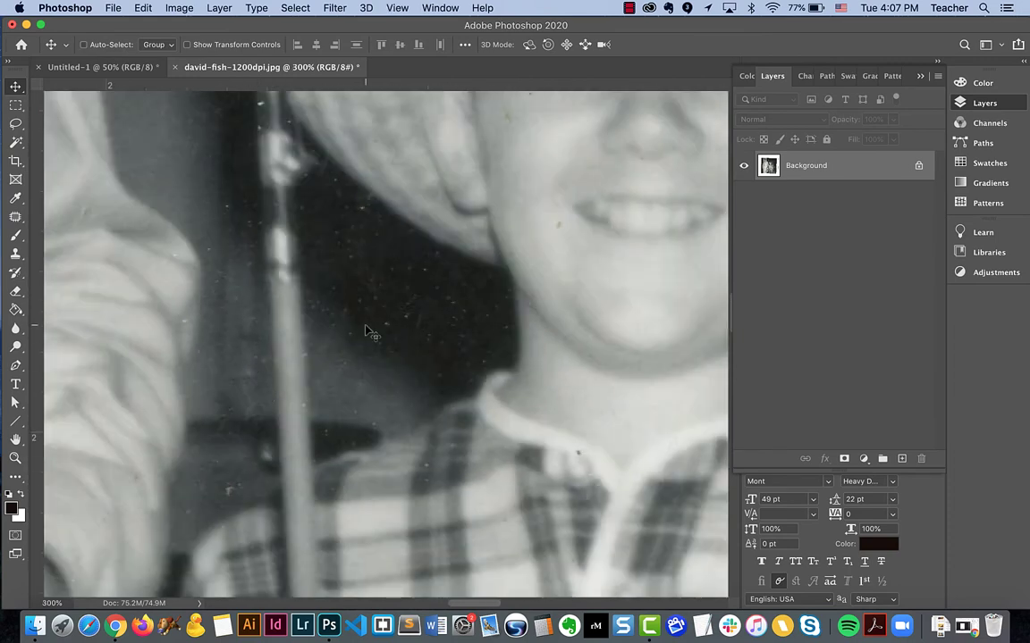
pyautogui.press('super+minus')
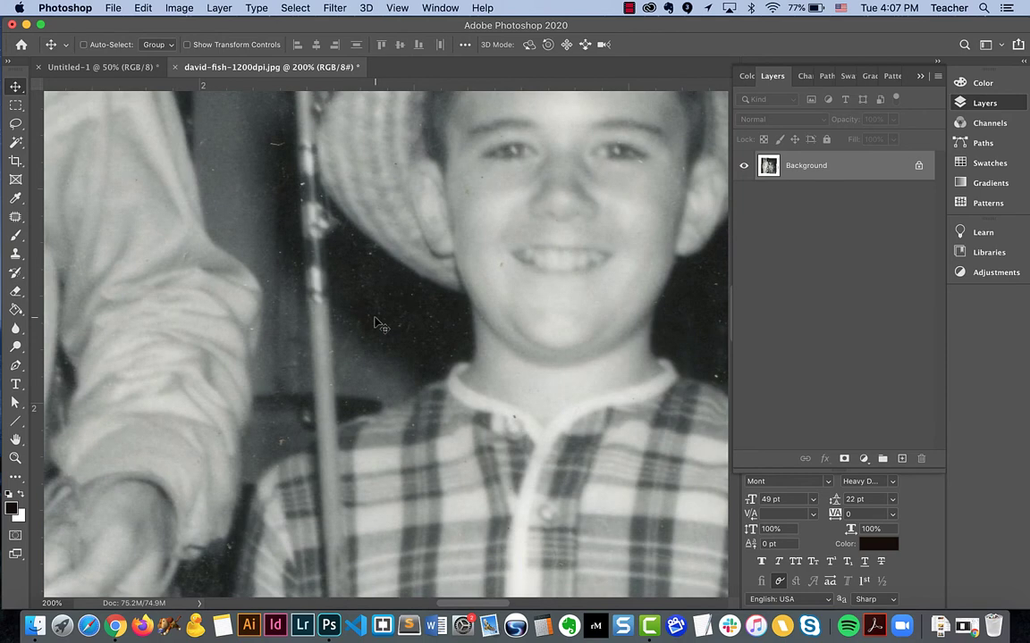
# Step: Scroll the view up and right, then zoom out until the entire photo is visible
pyautogui.scroll(5, 373, 324)
pyautogui.hscroll(3, 374, 324)
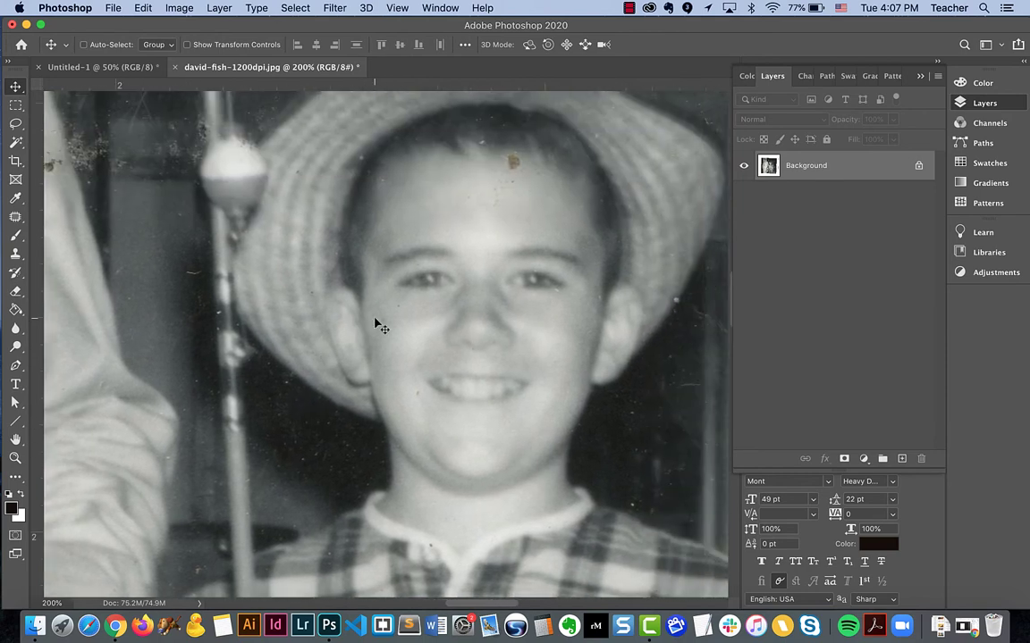
pyautogui.scroll(2, 375, 325)
pyautogui.hscroll(2, 375, 325)
pyautogui.press('super+minus')
pyautogui.press('super+minus')
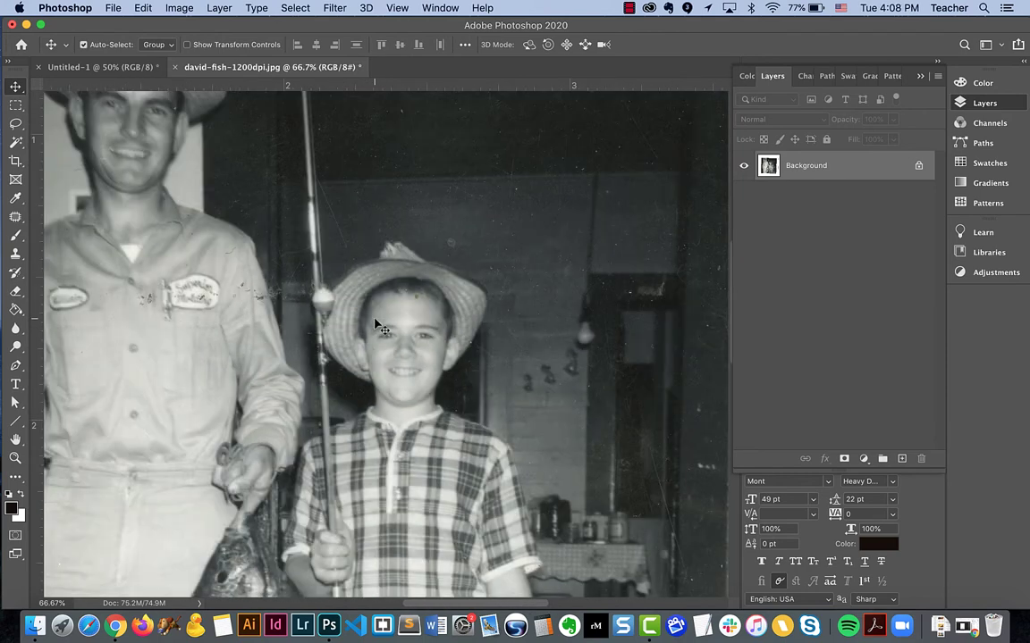
pyautogui.press('super+minus')
pyautogui.press('super+minus')
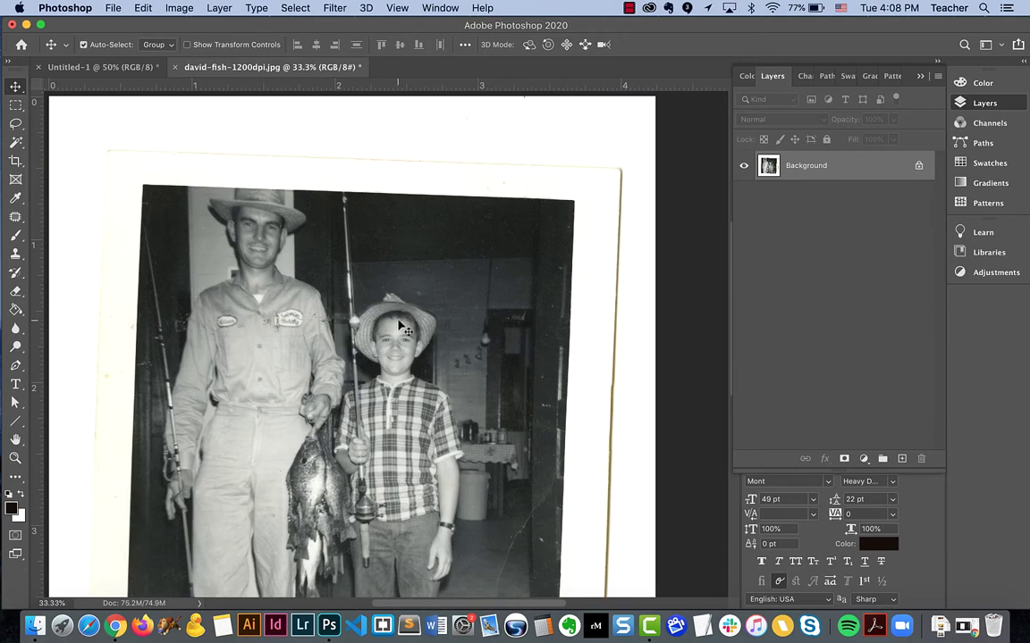
# Step: Zoom to 300% on the boy's face and scroll around the bobber, hat and shirt to inspect dust
pyautogui.press('super+plus')
pyautogui.press('super+plus')
pyautogui.press('super+plus')
pyautogui.press('super+plus')
pyautogui.press('super+plus')
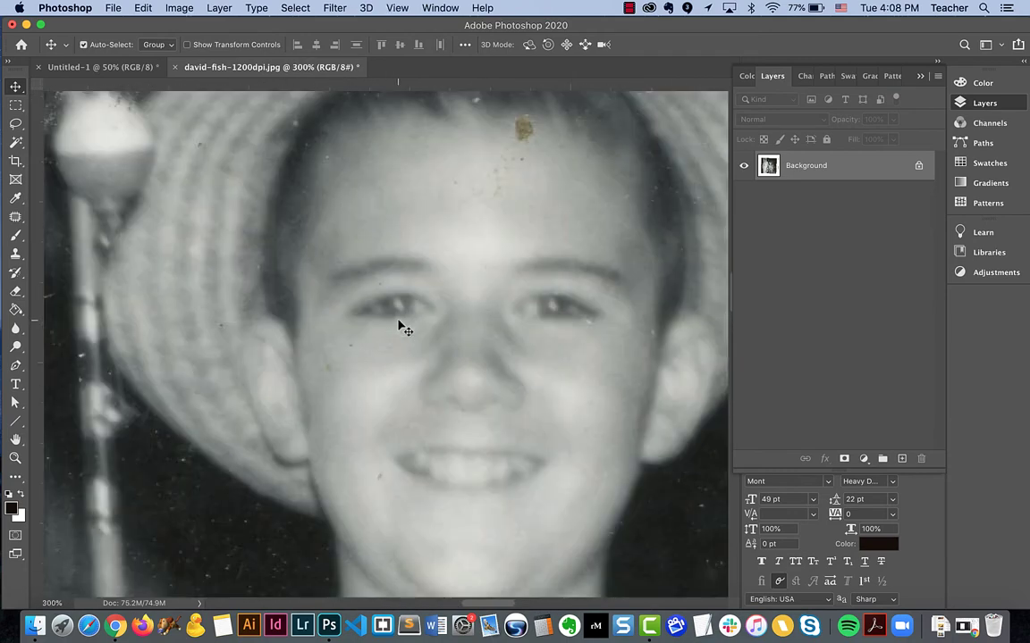
pyautogui.scroll(-5, 401, 326)
pyautogui.hscroll(-4, 400, 326)
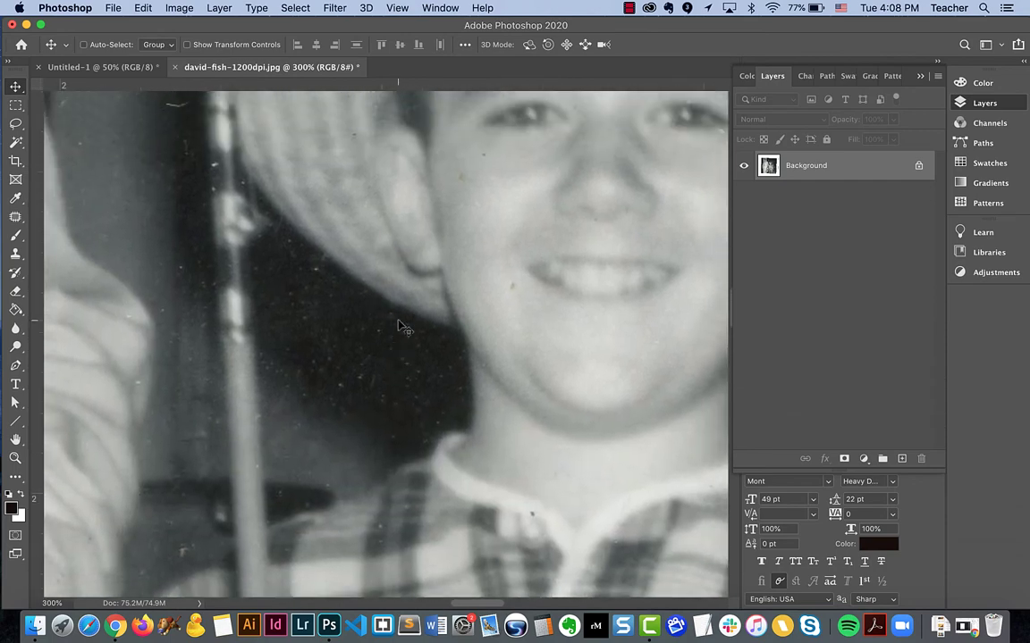
pyautogui.scroll(8, 401, 328)
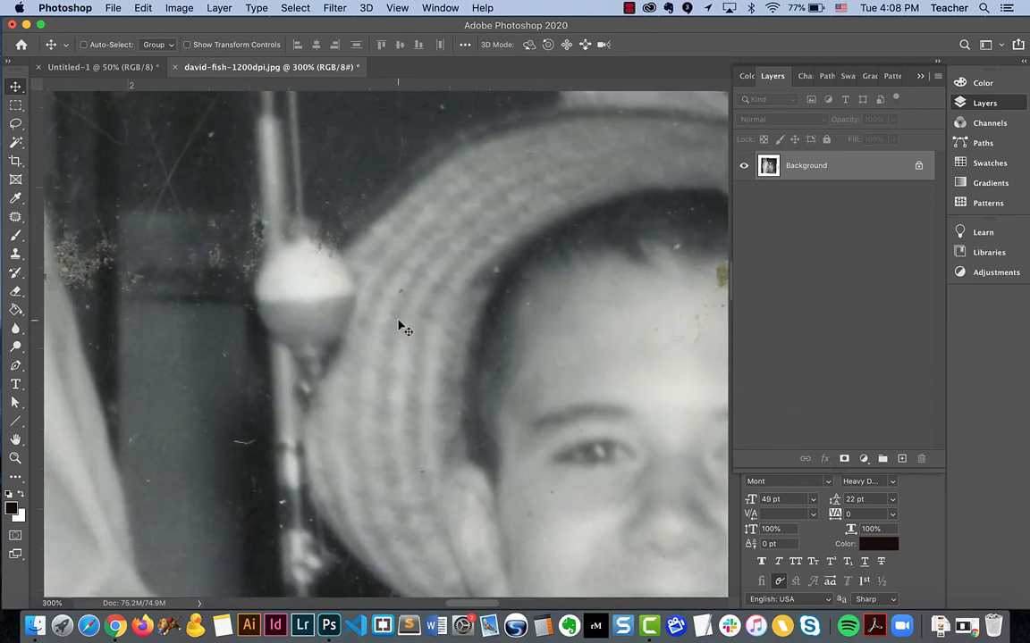
pyautogui.hscroll(-3, 400, 327)
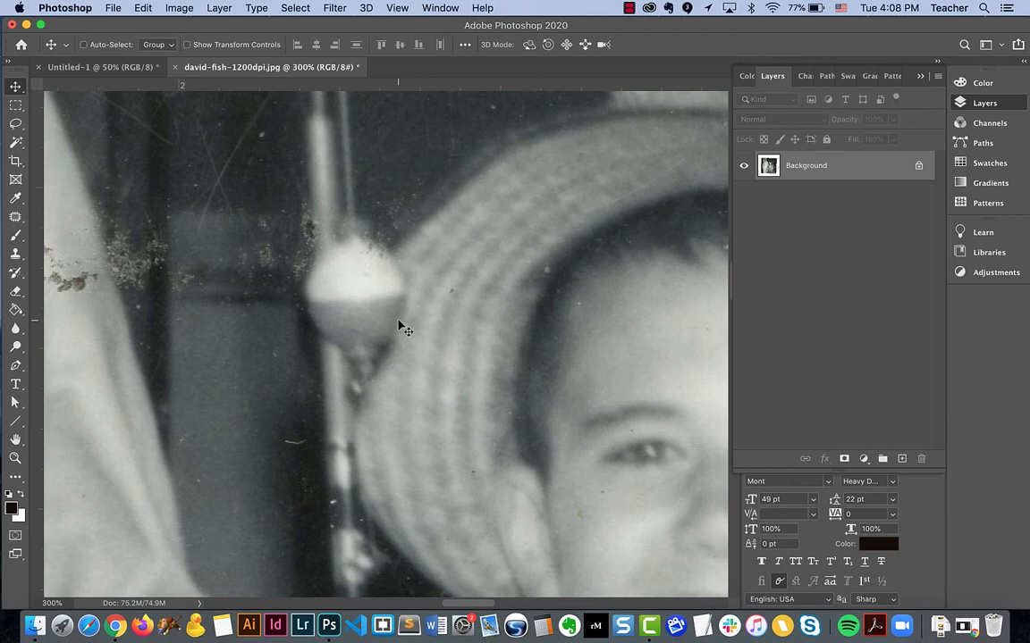
pyautogui.hscroll(-3, 400, 327)
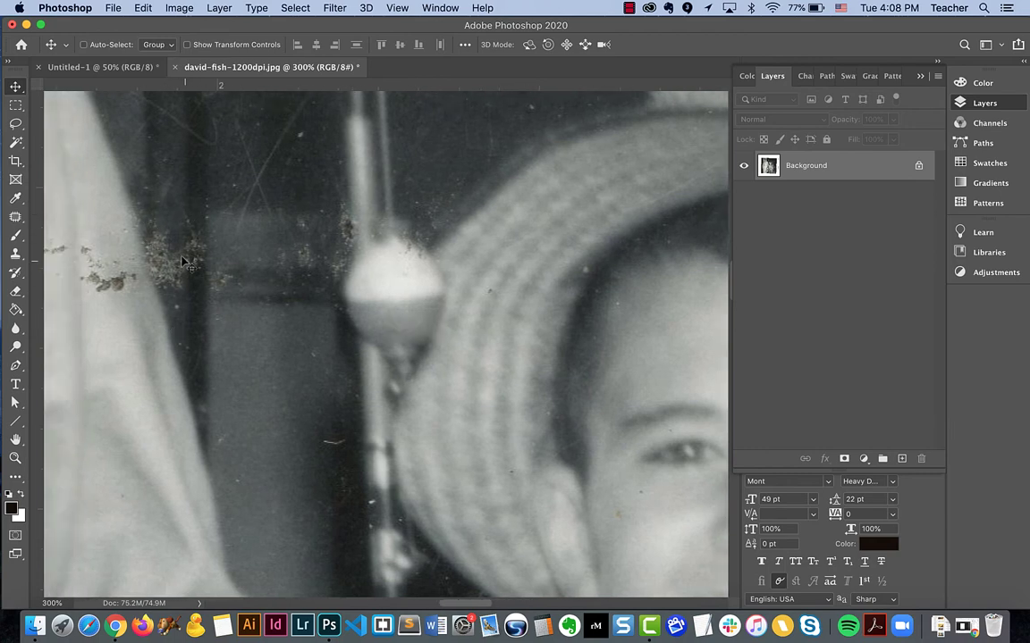
pyautogui.hscroll(-5, 195, 291)
pyautogui.scroll(-4, 195, 291)
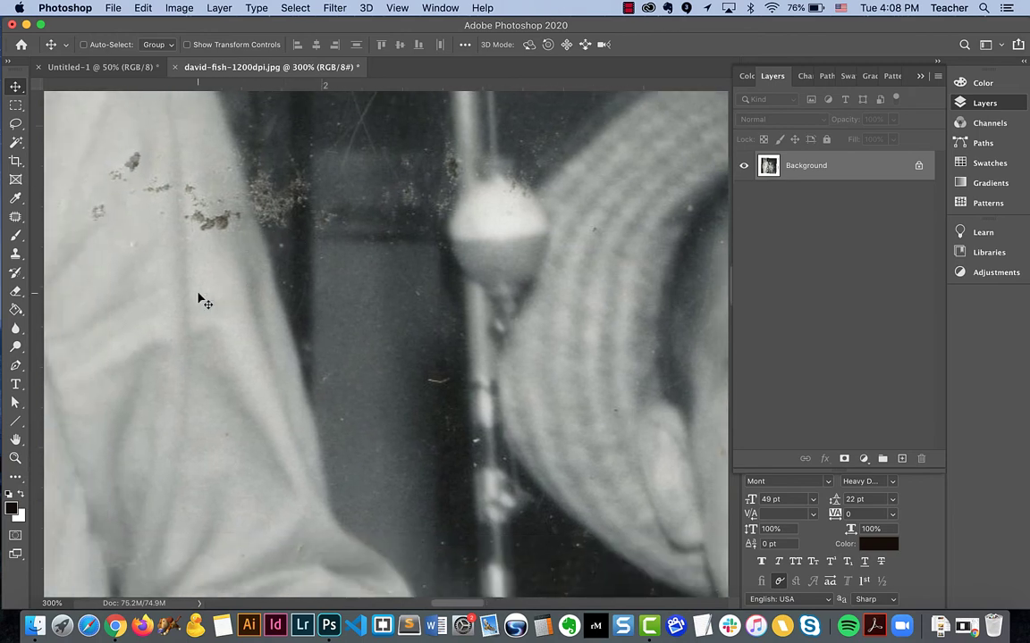
pyautogui.scroll(-5, 264, 261)
pyautogui.hscroll(5, 265, 261)
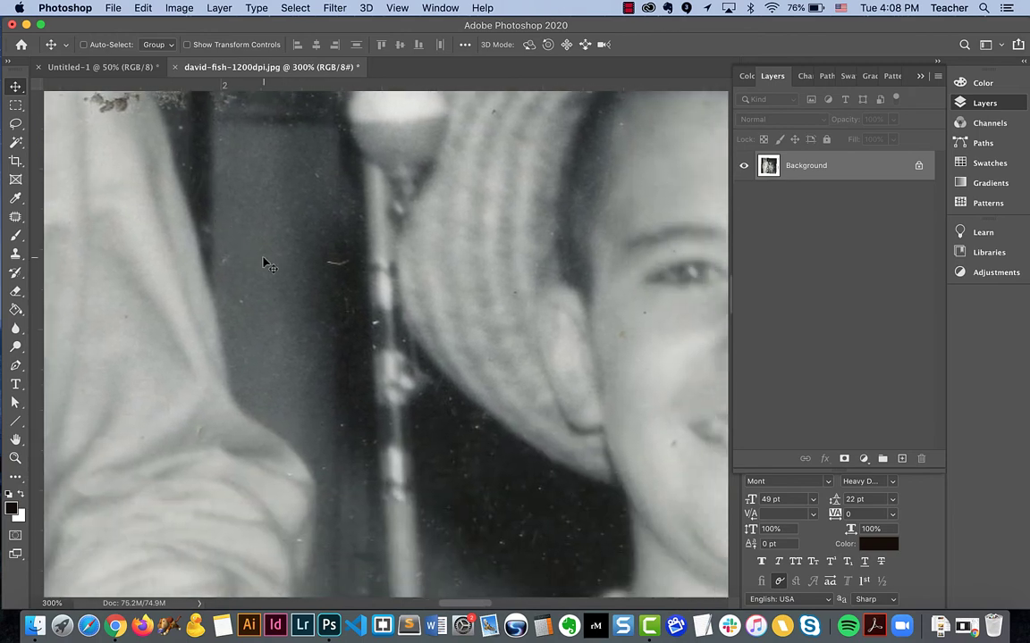
pyautogui.scroll(-10, 264, 261)
pyautogui.hscroll(2, 265, 261)
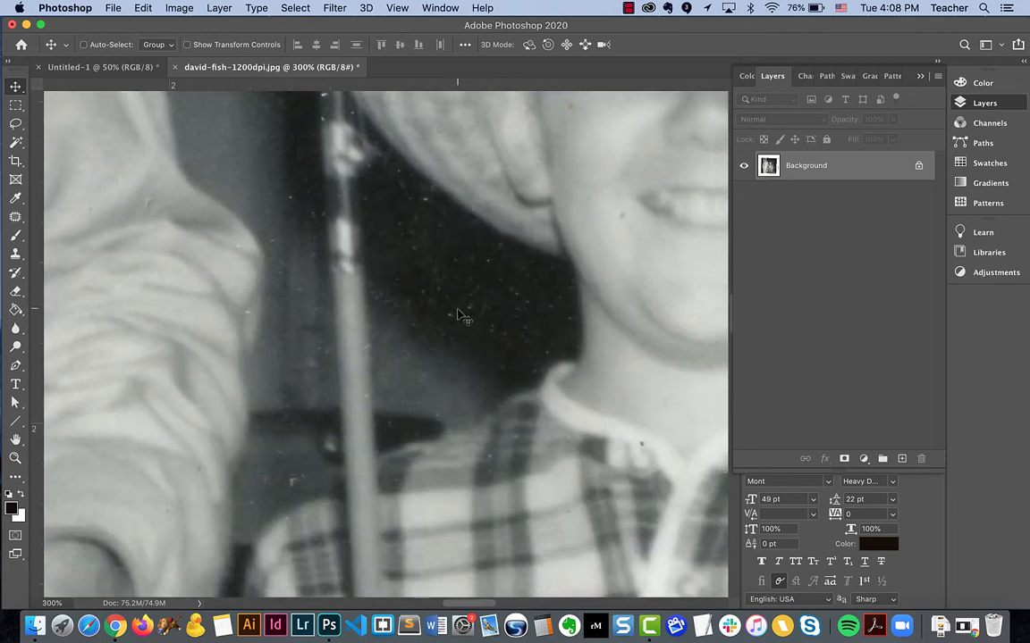
pyautogui.scroll(-3, 350, 493)
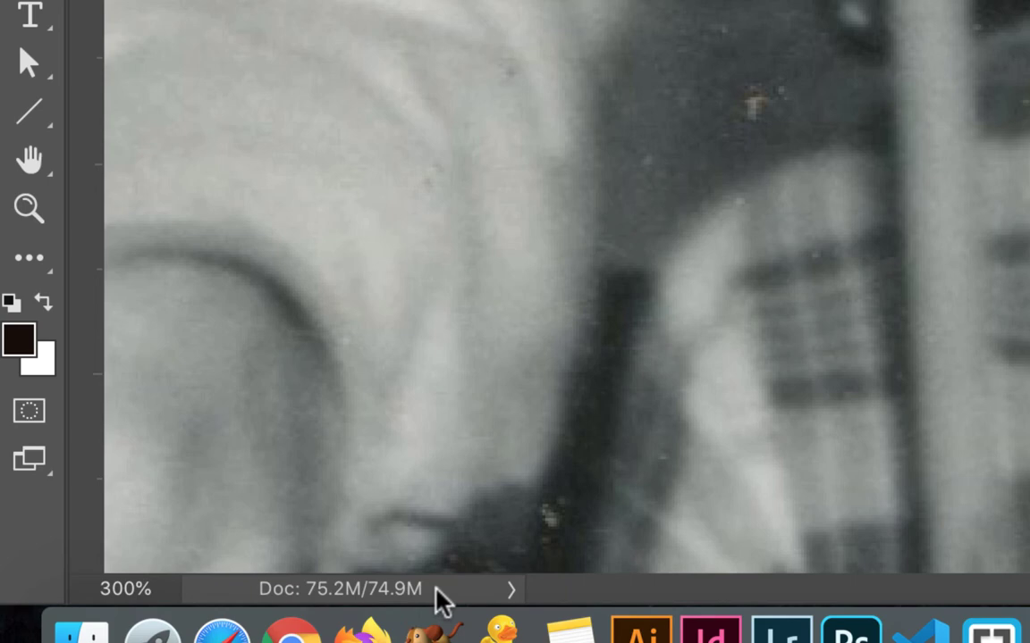
pyautogui.click(511, 594)
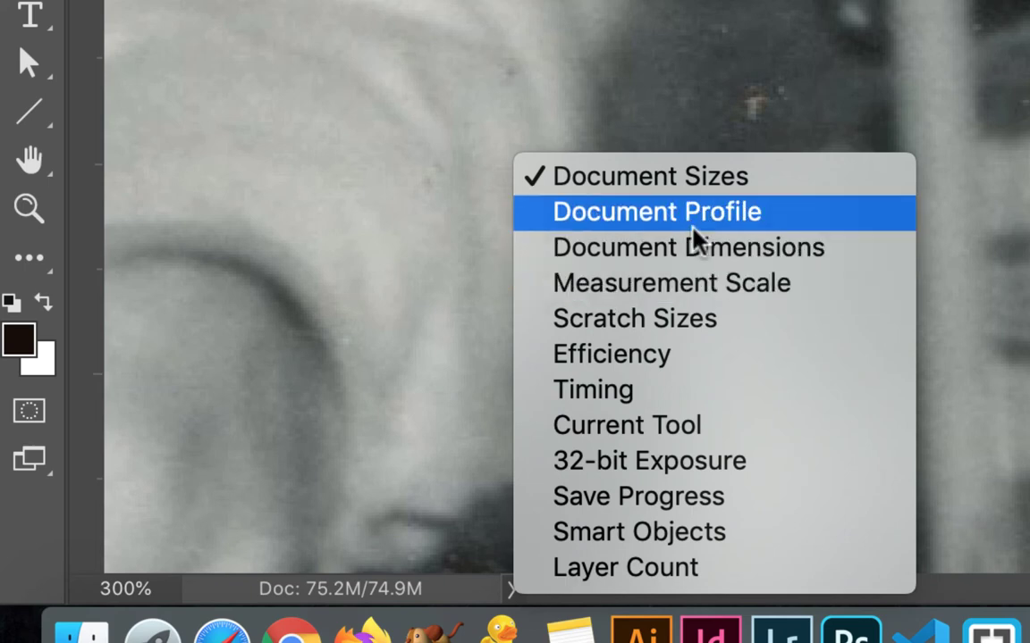
pyautogui.click(596, 572)
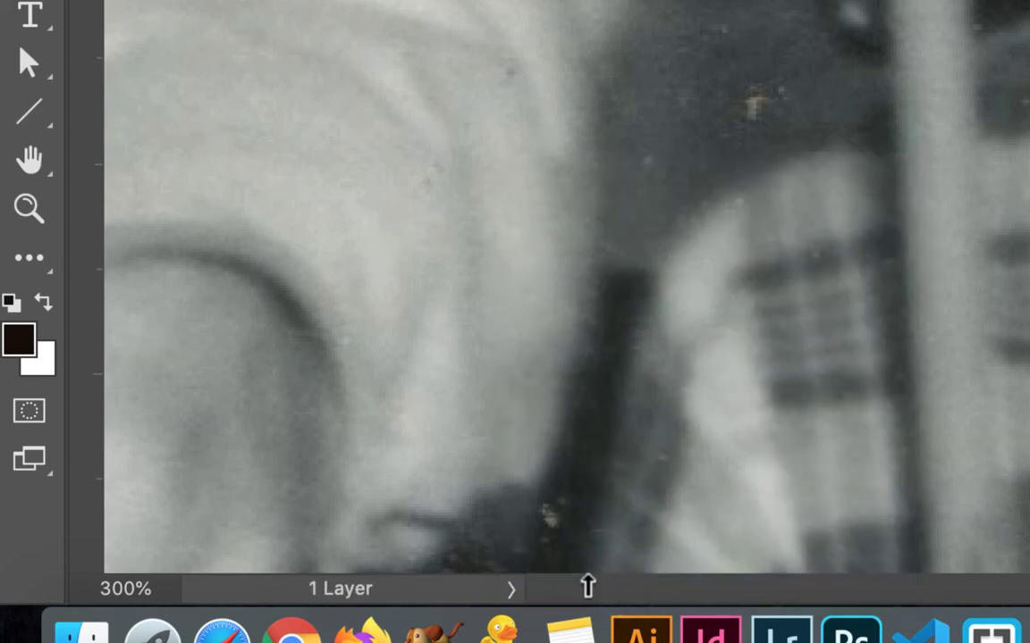
pyautogui.click(508, 588)
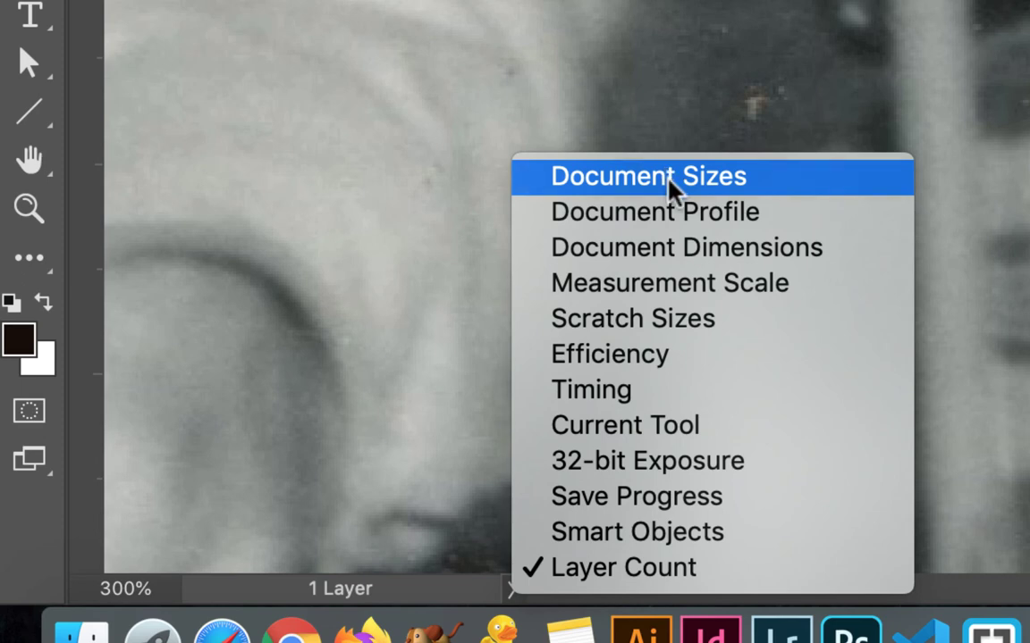
pyautogui.click(670, 177)
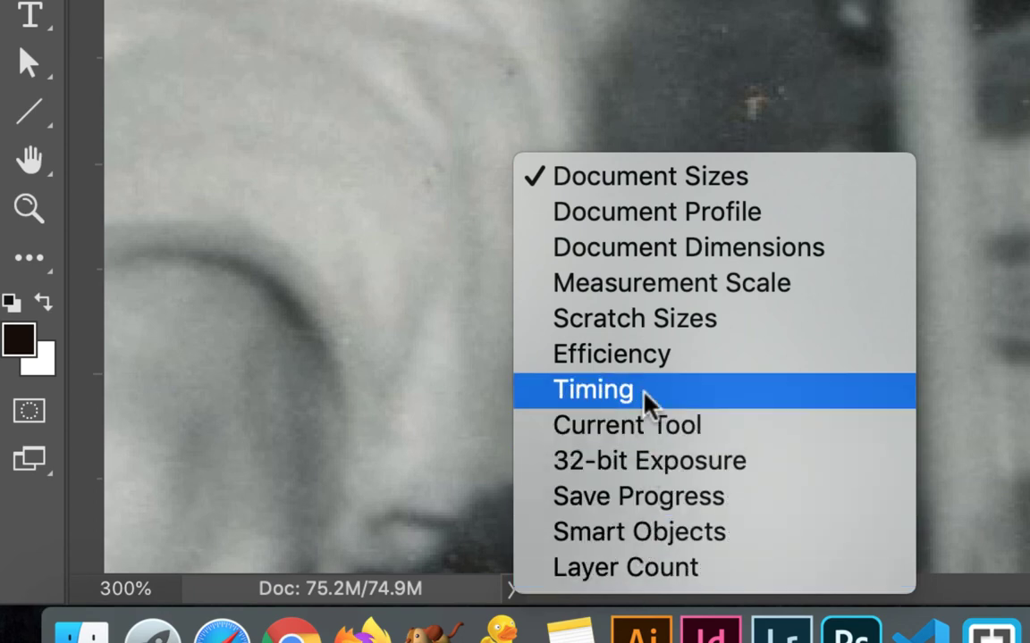
pyautogui.click(630, 254)
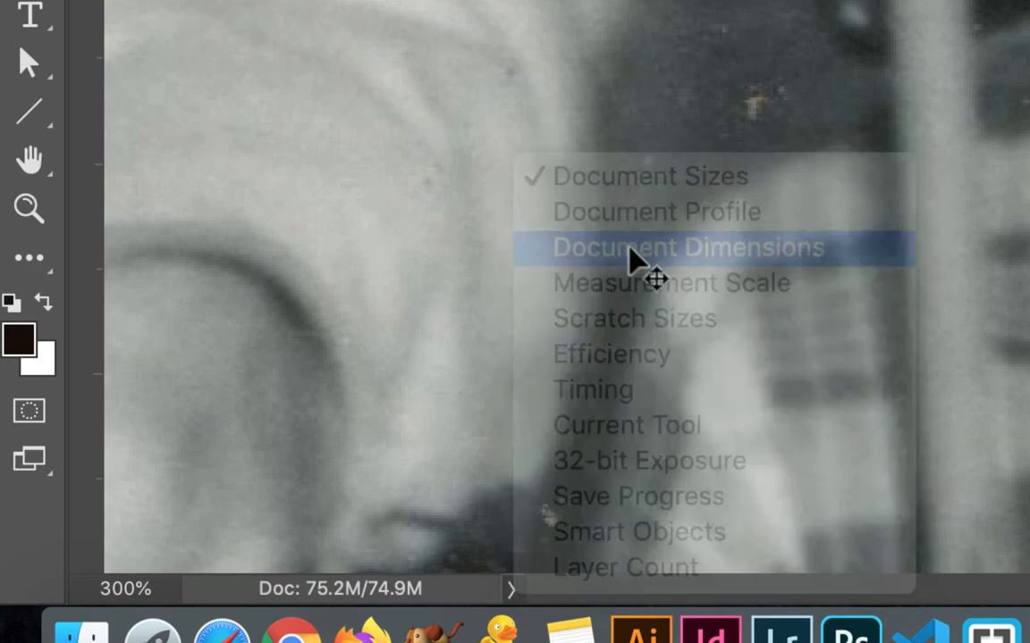
pyautogui.click(512, 590)
pyautogui.click(662, 222)
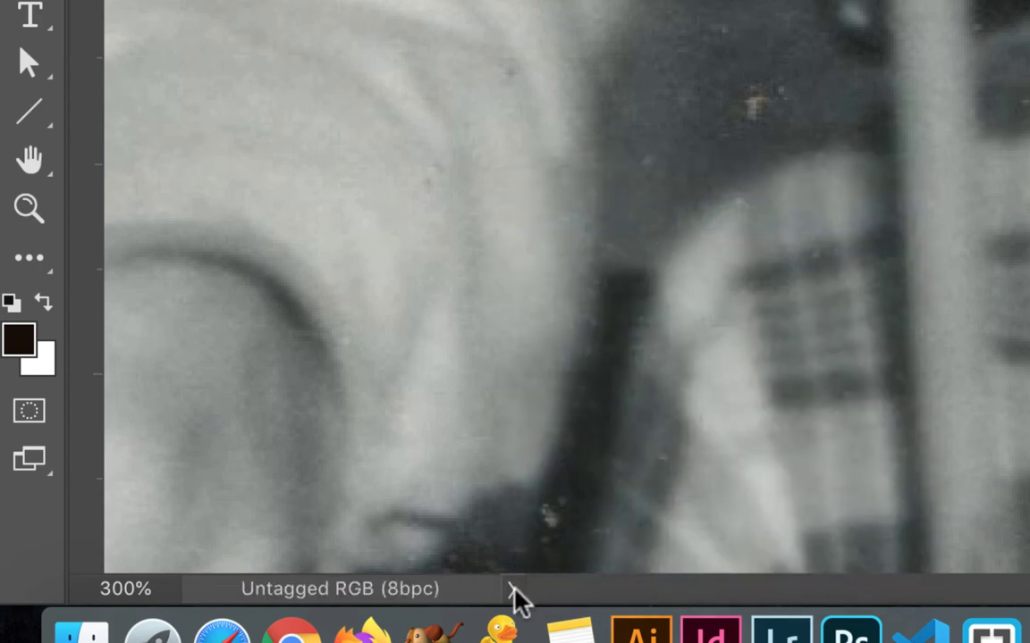
pyautogui.click(513, 590)
pyautogui.click(655, 178)
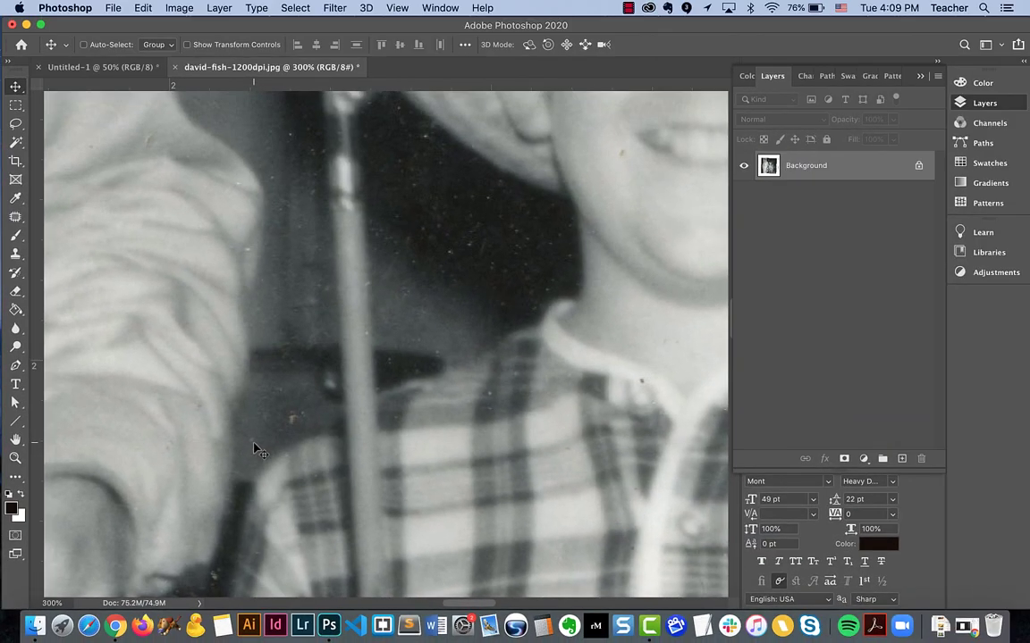
# Step: Fit the whole fishing photo in the window with Cmd+0
pyautogui.press('super+0')
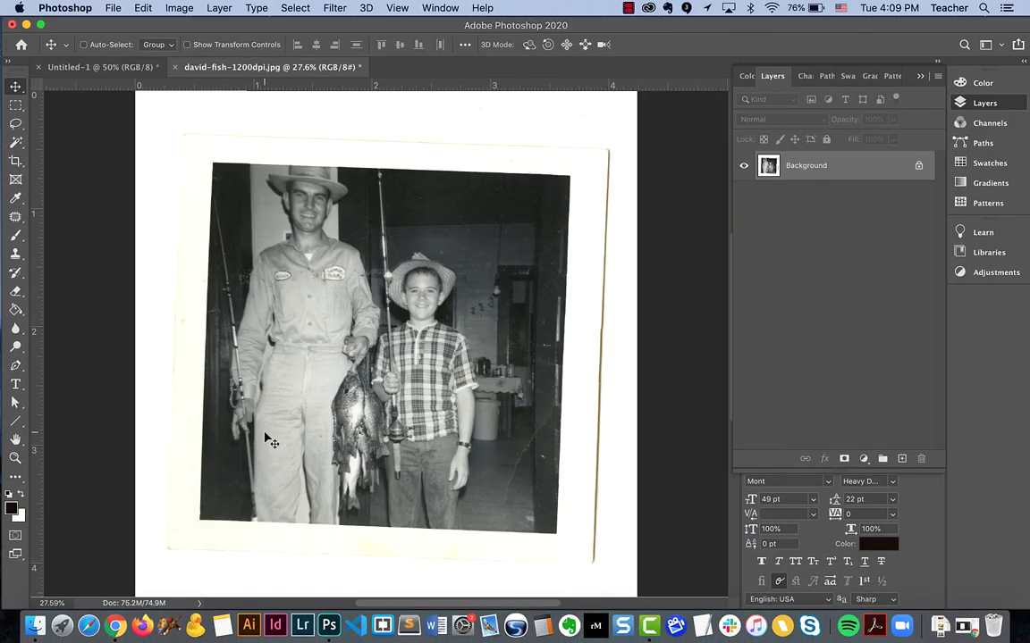